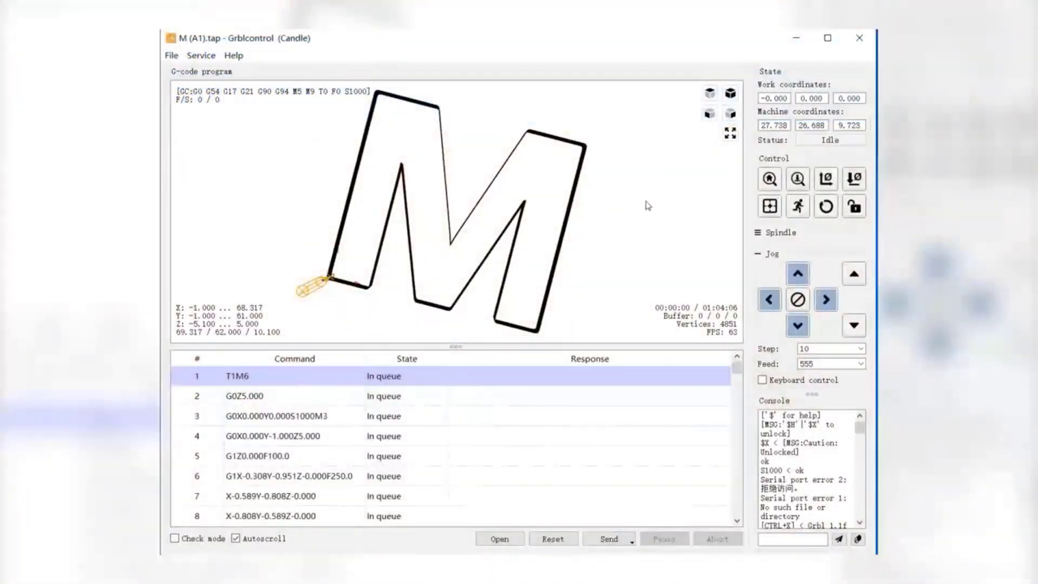
{"action": "mouse_move", "coordinate": [646, 205]}
{"action": "left_mouse_down"}
{"action": "mouse_move", "coordinate": [673, 180]}
{"action": "mouse_move", "coordinate": [659, 158]}
{"action": "mouse_move", "coordinate": [651, 169]}
{"action": "left_mouse_up"}
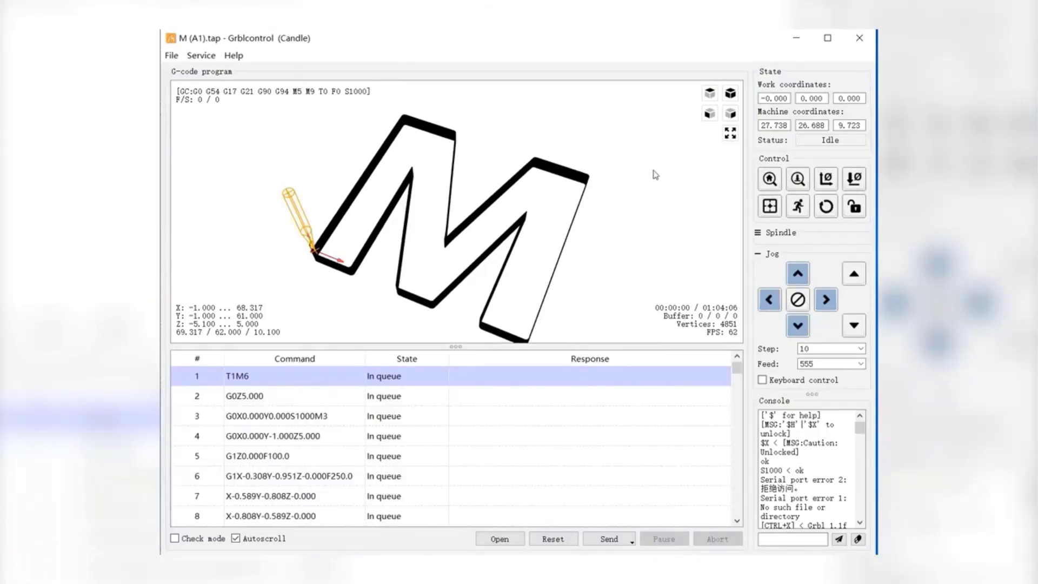